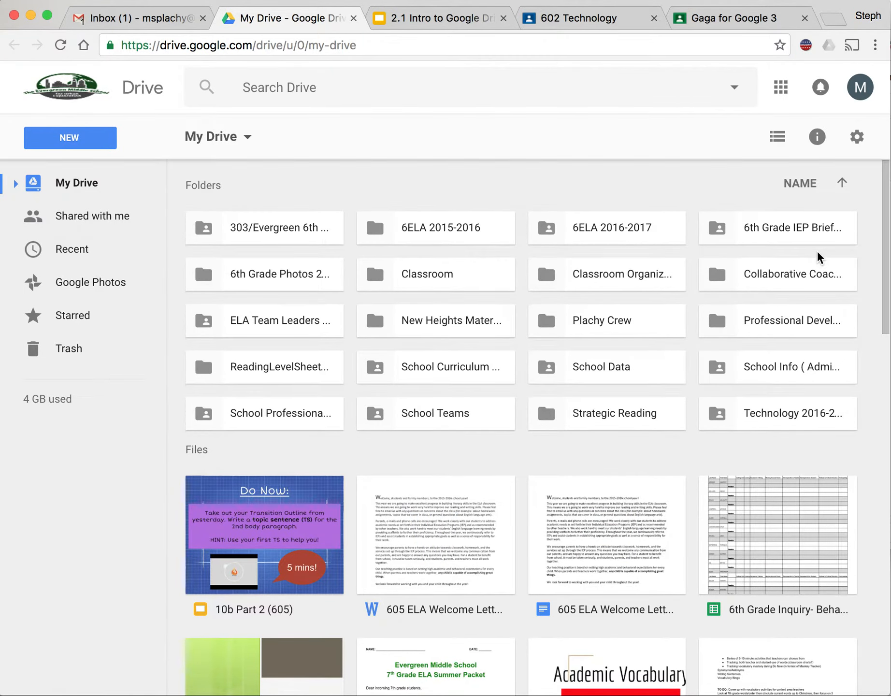
left_click(68, 138)
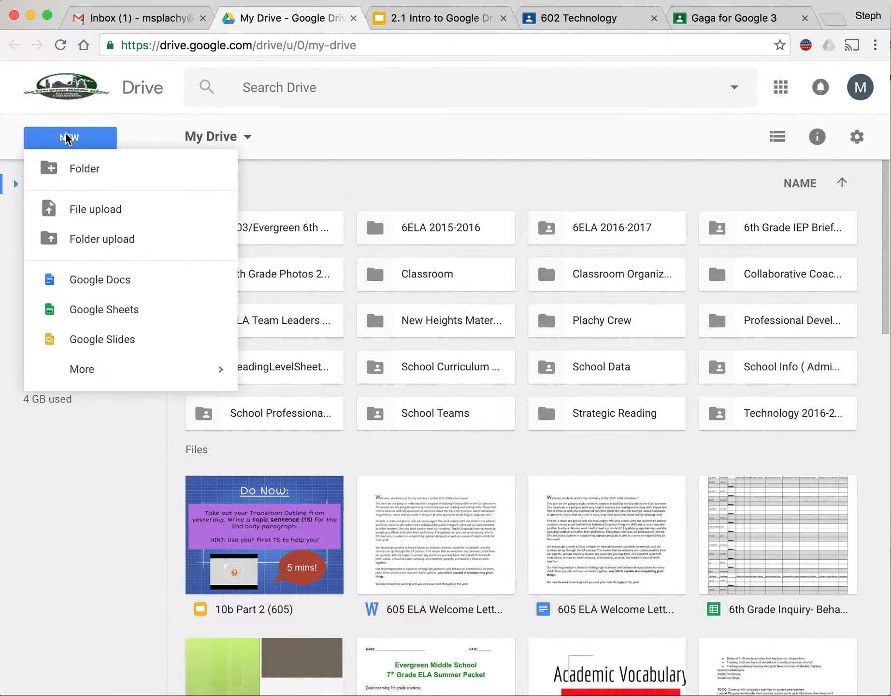
left_click(68, 141)
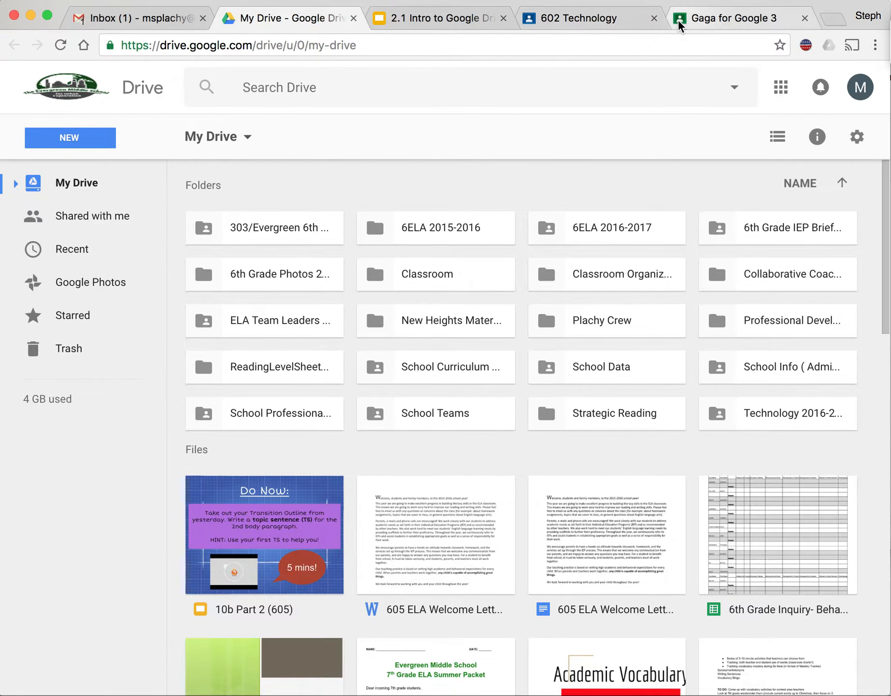
Switch to Google Classroom and open the CW: Google Drive 1 document attached to the Google Drive CW 1 assignment.
left_click(712, 19)
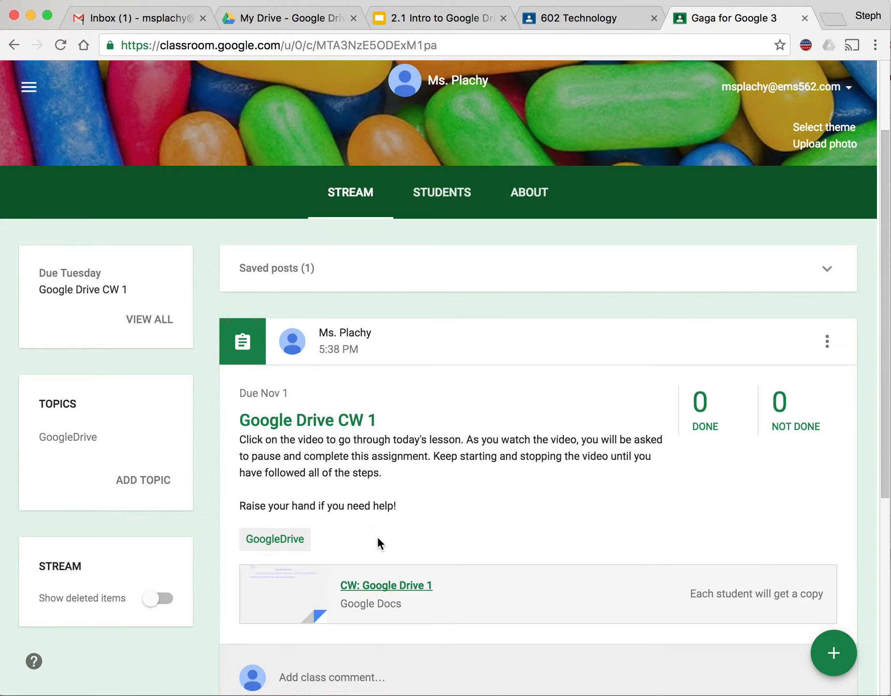
left_click(390, 589)
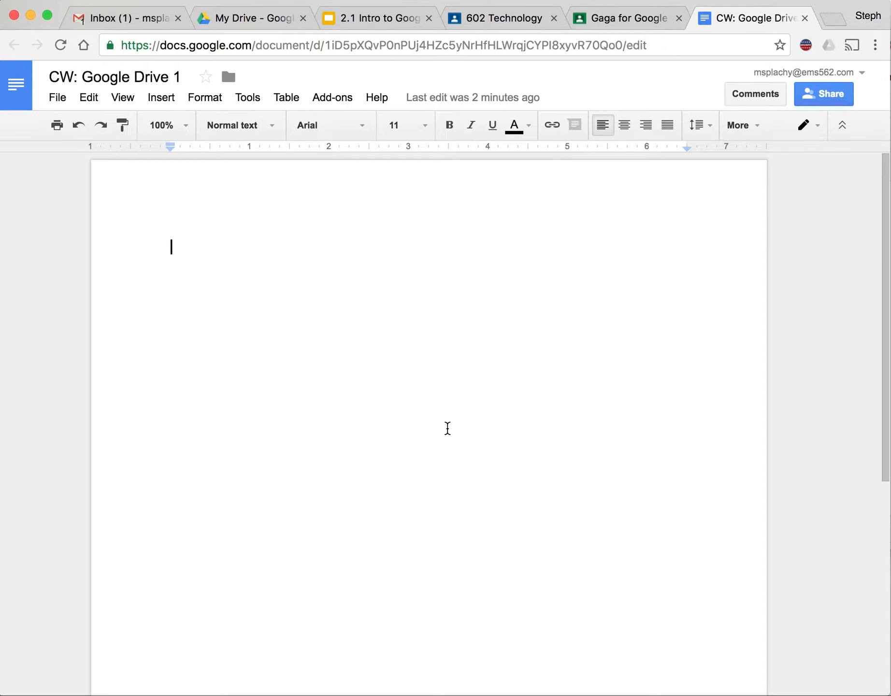
Set the font of the blank document to Times New Roman.
left_click(311, 123)
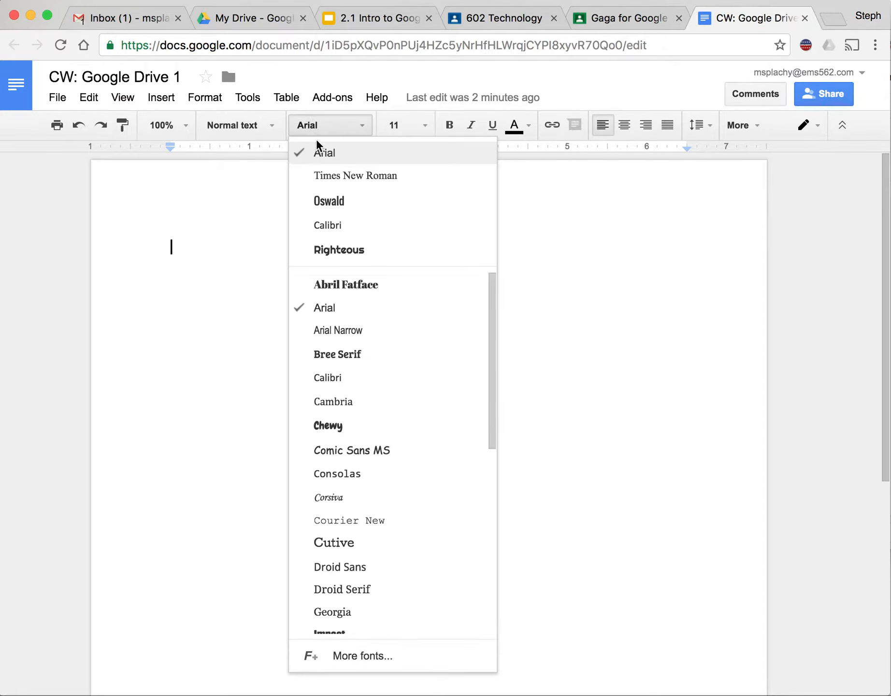
scroll(409, 406, "down", 4)
scroll(409, 406, "down", 3)
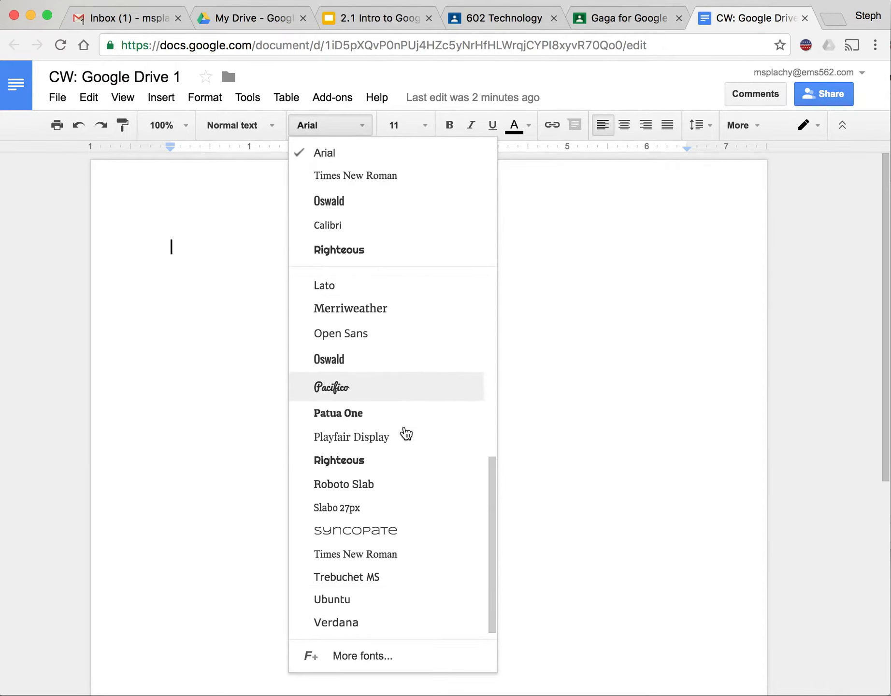
left_click(366, 565)
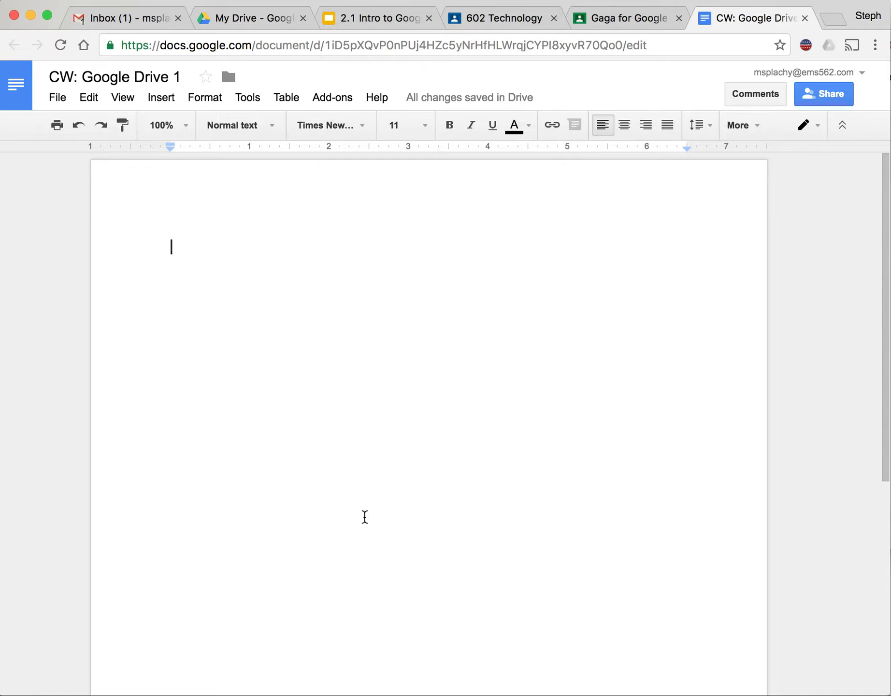
Set the text colour to purple for the blank document.
left_click(494, 130)
left_click(508, 134)
left_click(506, 127)
left_click(505, 127)
left_click(501, 127)
left_click(514, 131)
left_click(642, 207)
Enter the teacher's title and last name on the first line of the document.
type("Ms. PlXHY")
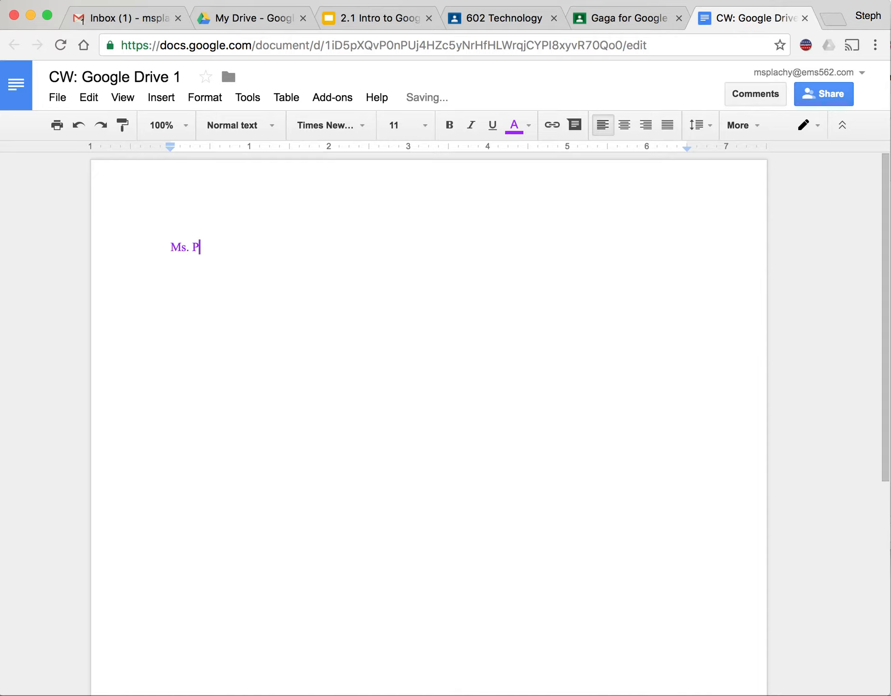
key("BackSpace")
key("BackSpace")
key("BackSpace")
key("BackSpace")
type("lachy")
Add 6th Grade and the date 11/1/16 on separate lines below the name.
key("Return")
type("6th grad")
key("BackSpace")
key("BackSpace")
key("BackSpace")
key("BackSpace")
type("Grade")
key("Return")
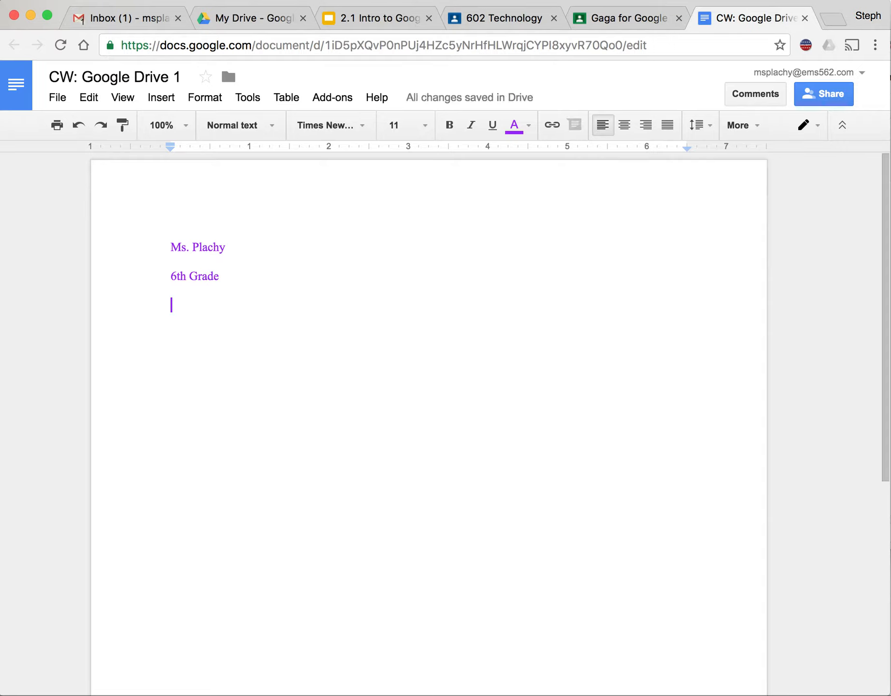
type("11/1/16")
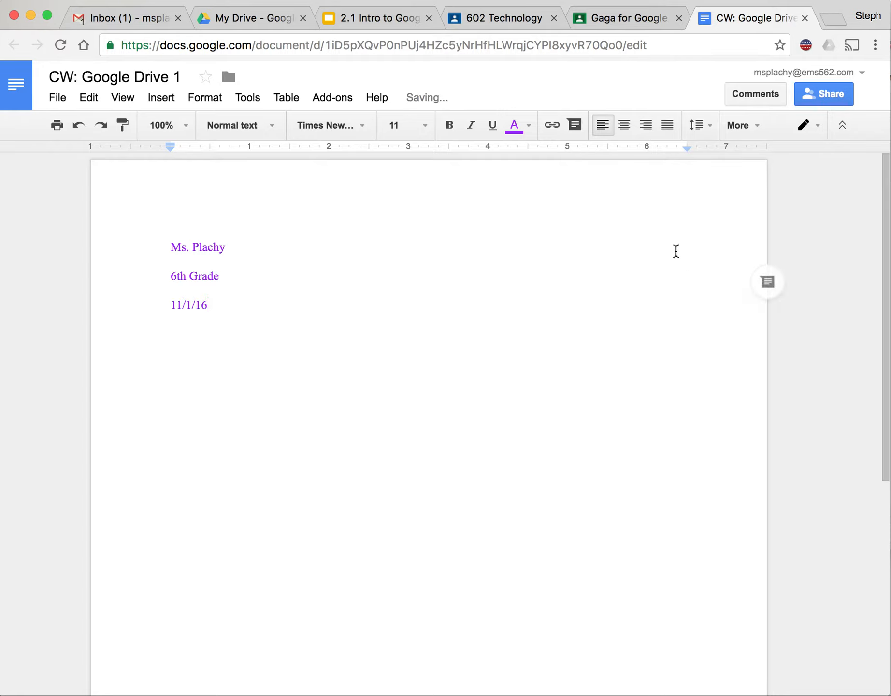
Set the whole three-line heading to single line spacing.
key("super+a")
left_click(697, 126)
left_click(704, 152)
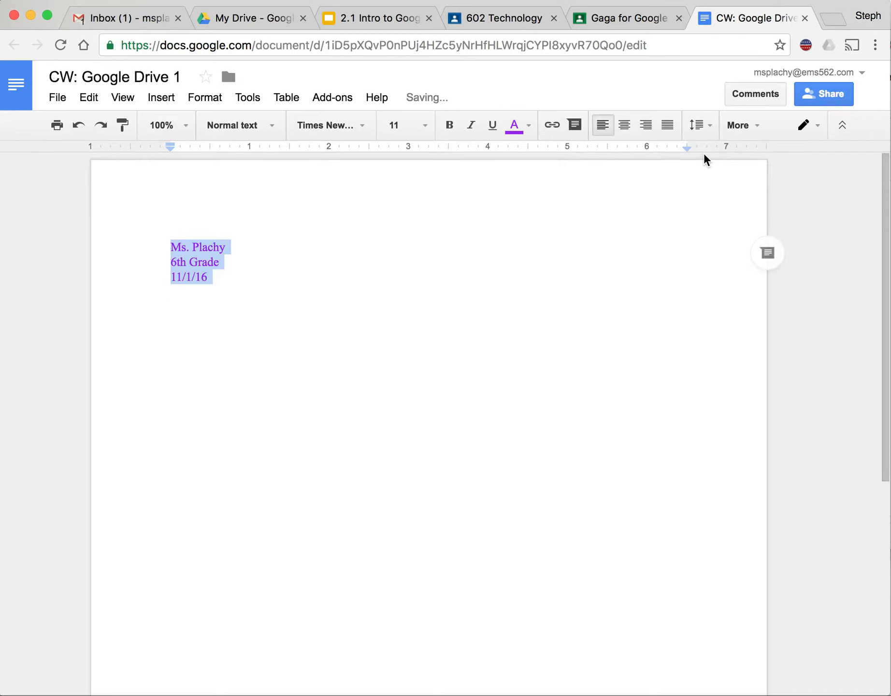
left_click(666, 279)
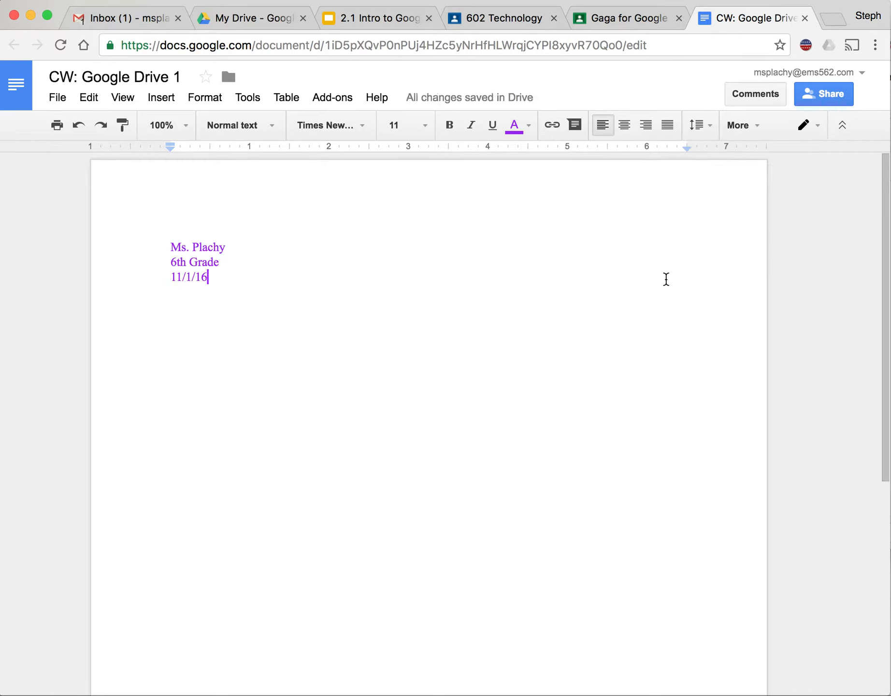
Add the bold, centred title Google Drive Classwork 1 on a new line below the date.
left_click(291, 234)
key("Down")
key("Down")
key("Return")
left_click(456, 125)
left_click(624, 126)
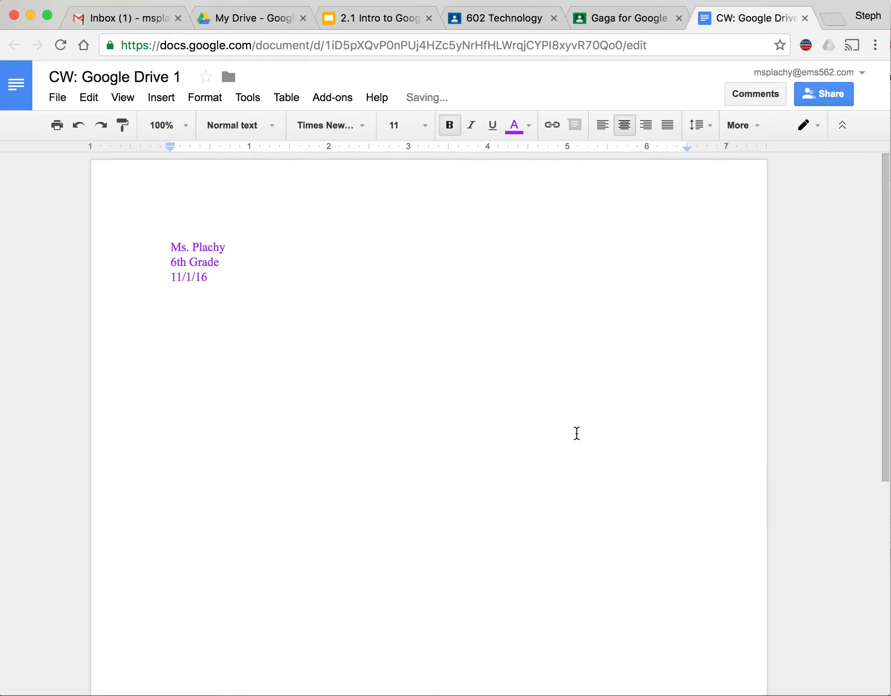
type("Google Driv")
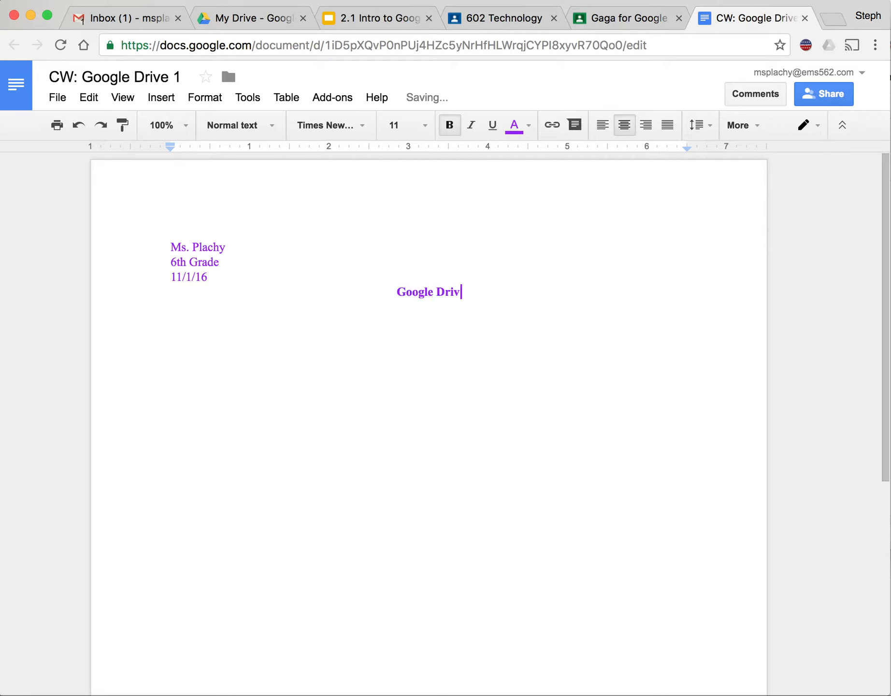
type("e Classwork 1")
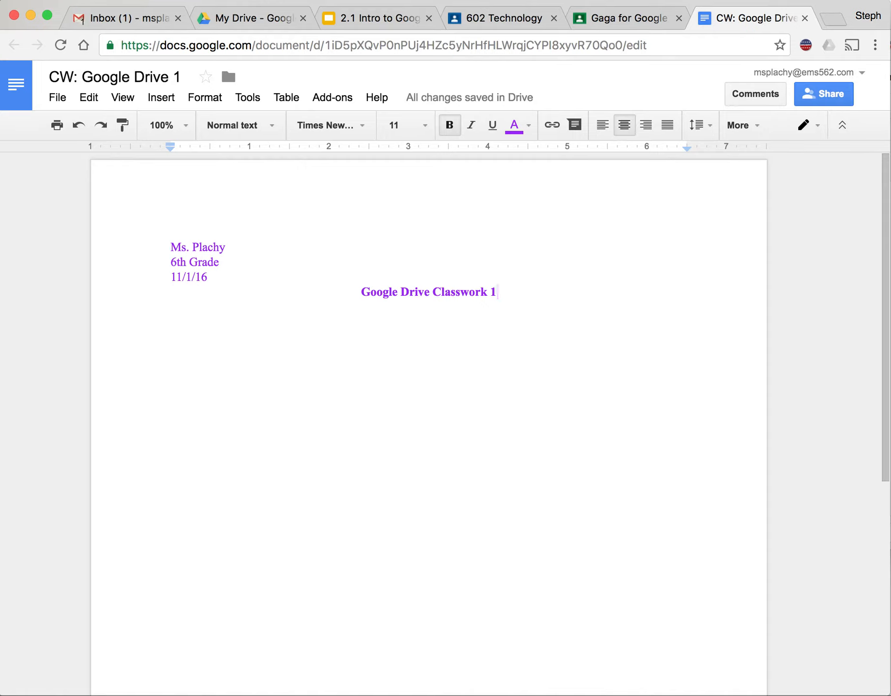
Set the line spacing of the title line to double.
left_click(692, 132)
left_click(726, 229)
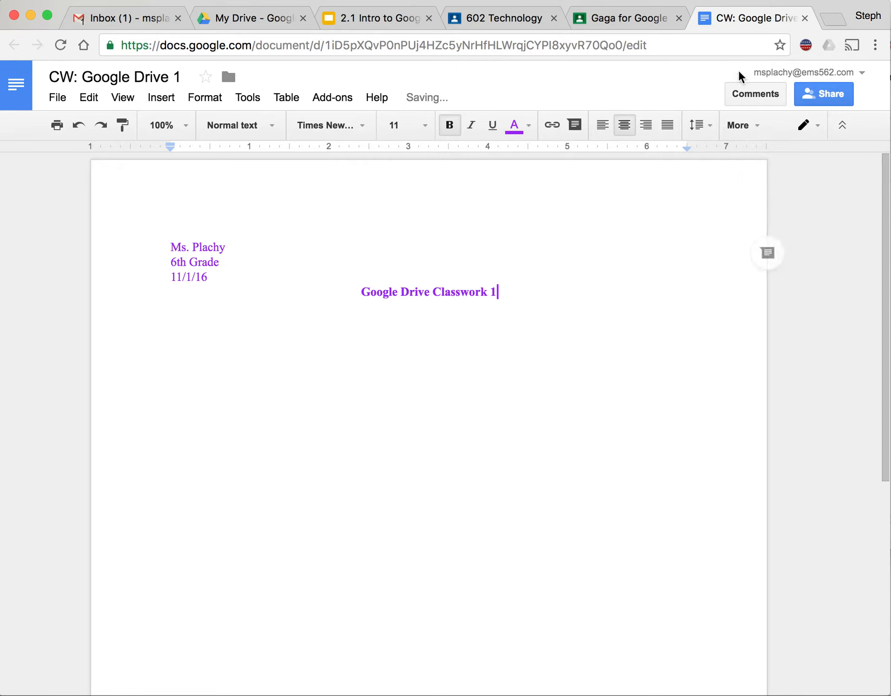
left_click(696, 129)
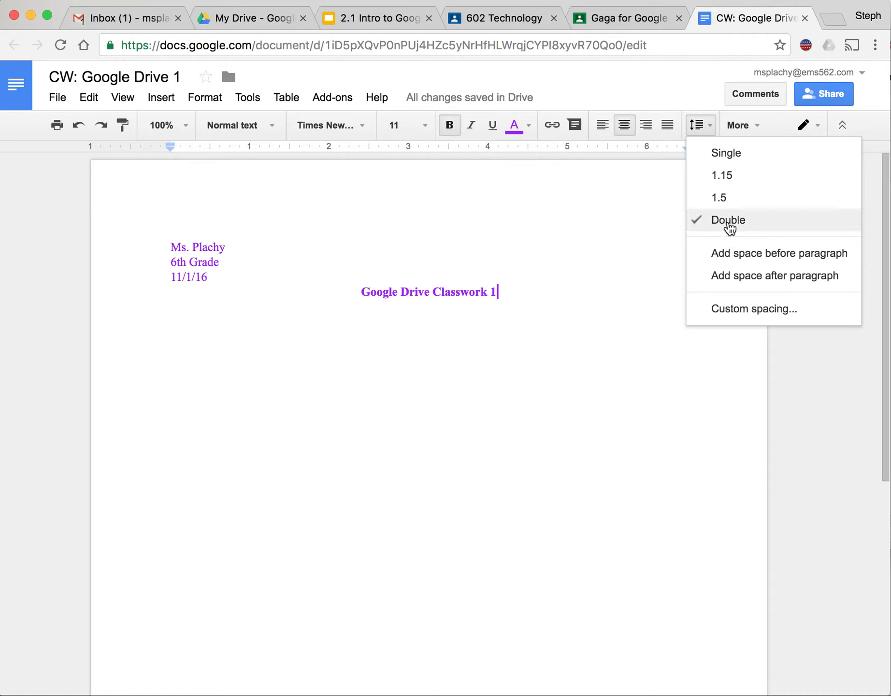
left_click(619, 314)
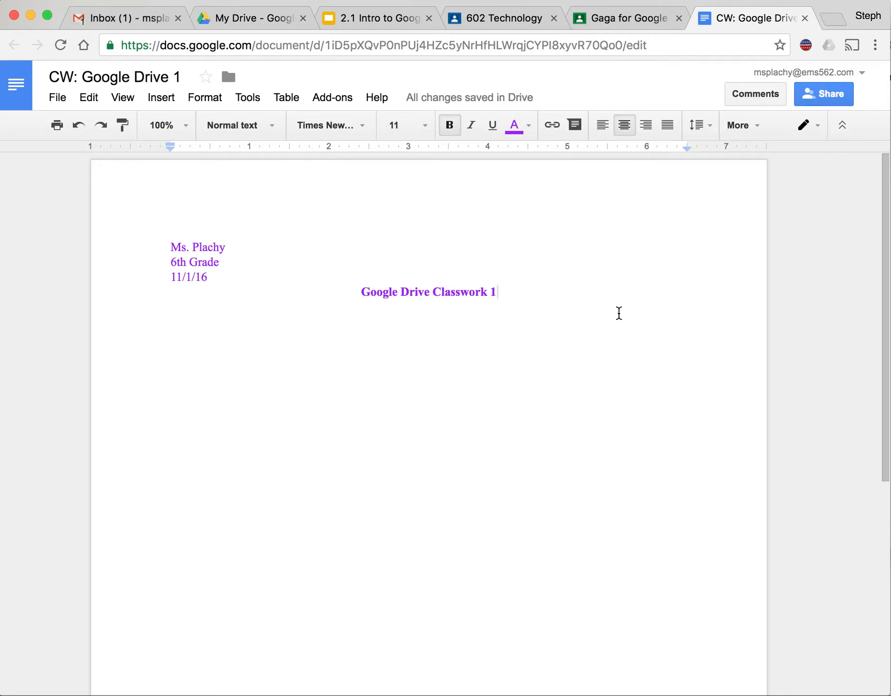
Start a new left-aligned line below the title.
key("Return")
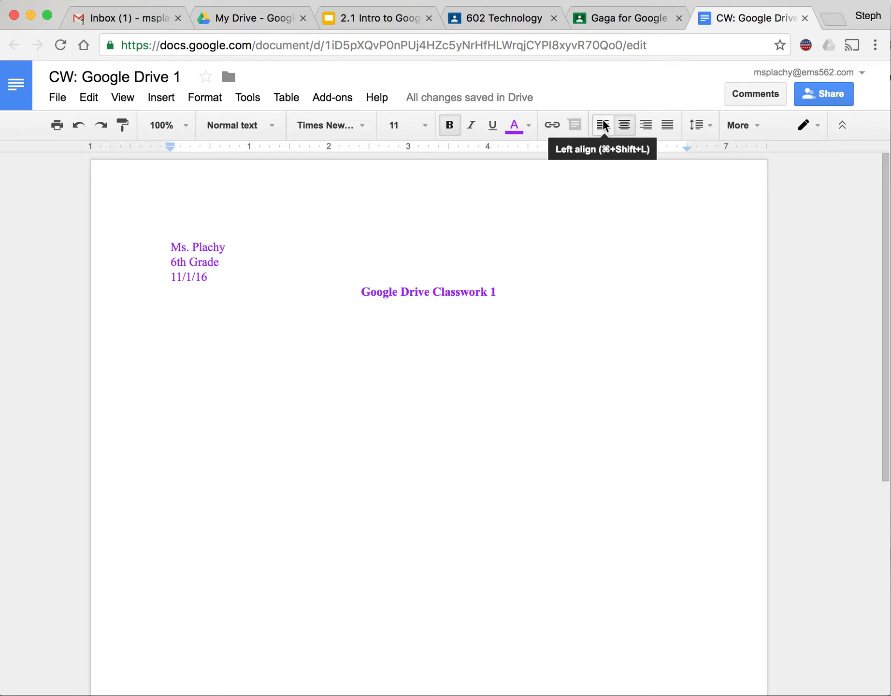
left_click(603, 125)
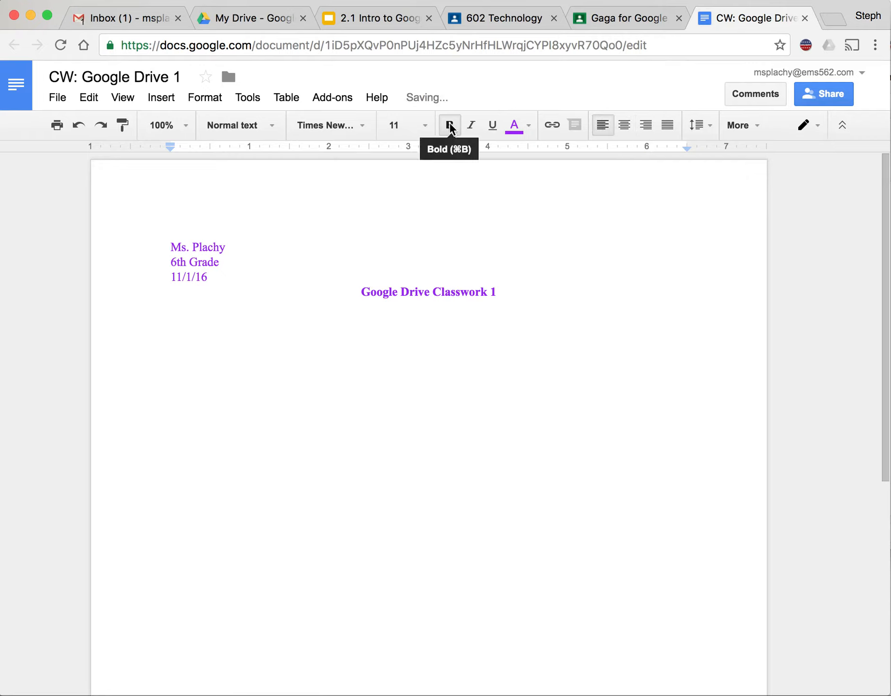